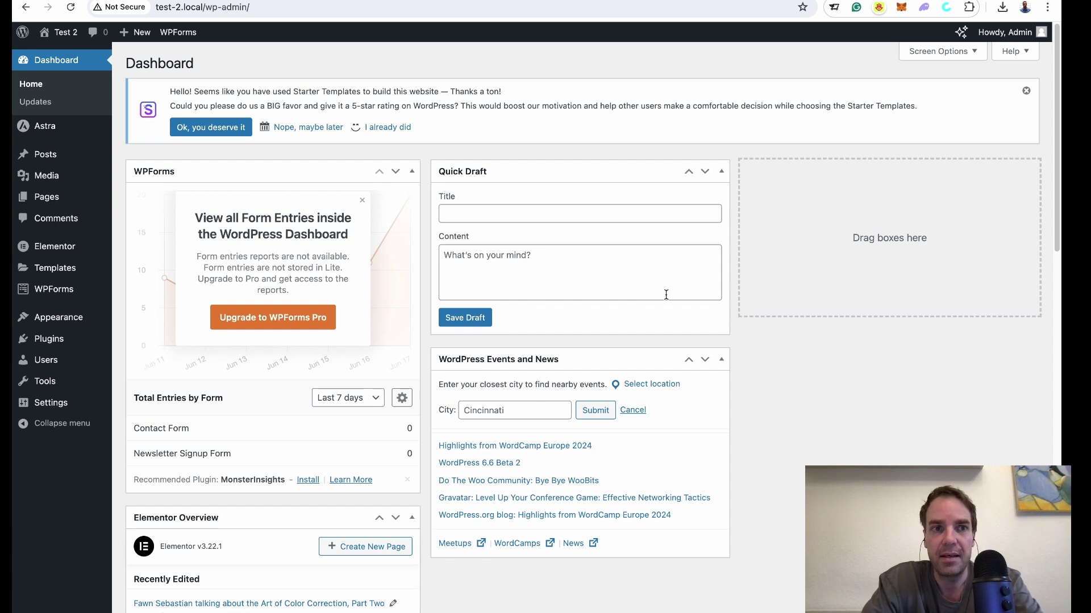
Step: Delete the Twenty Twenty-Four theme from Appearance > Themes
mouse_move(82, 132)
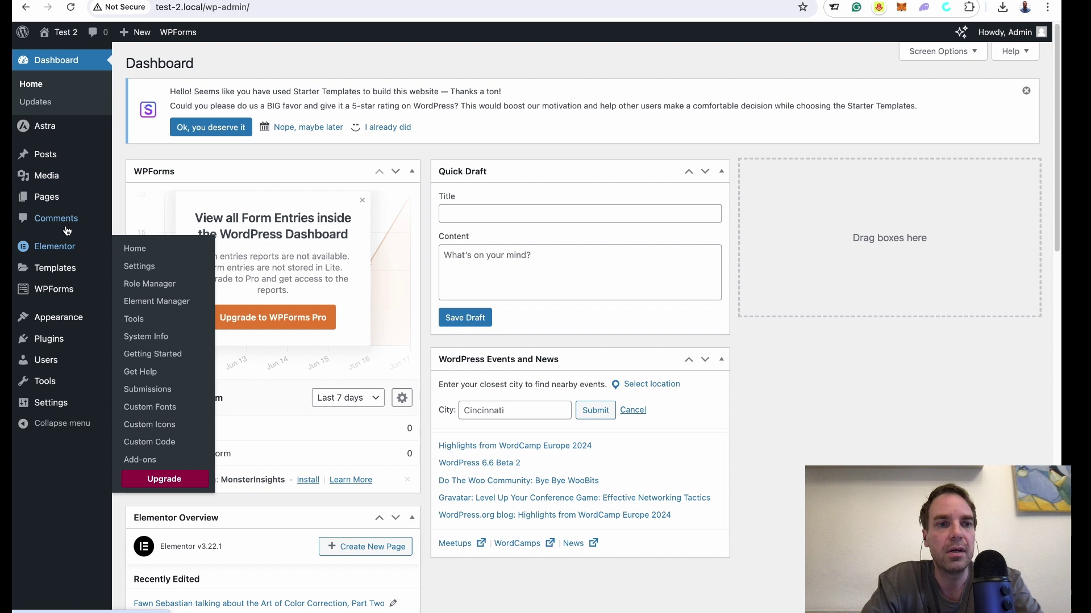
mouse_move(82, 322)
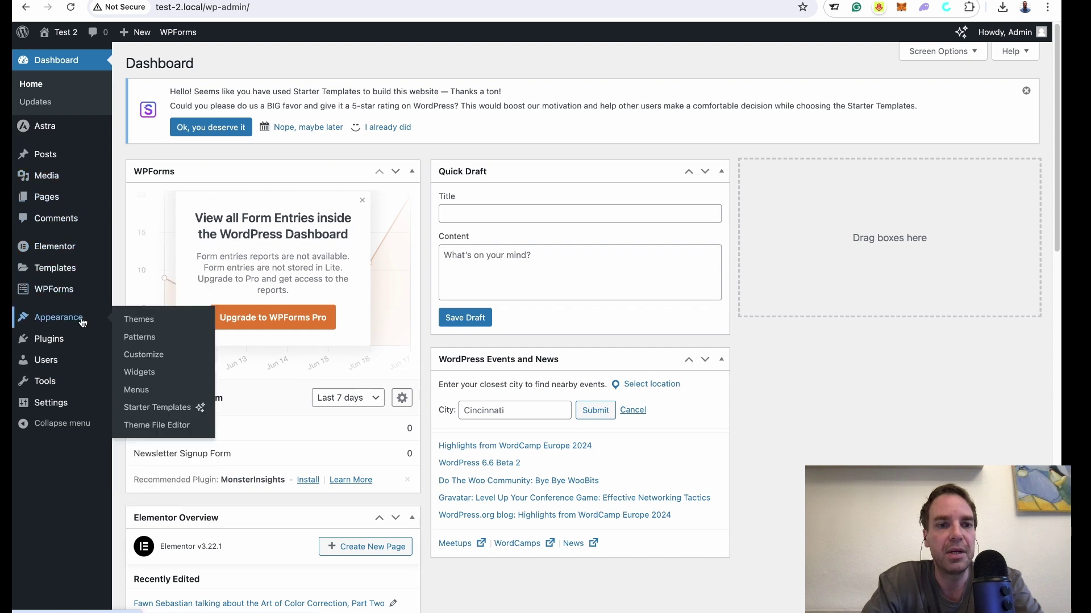
click(160, 325)
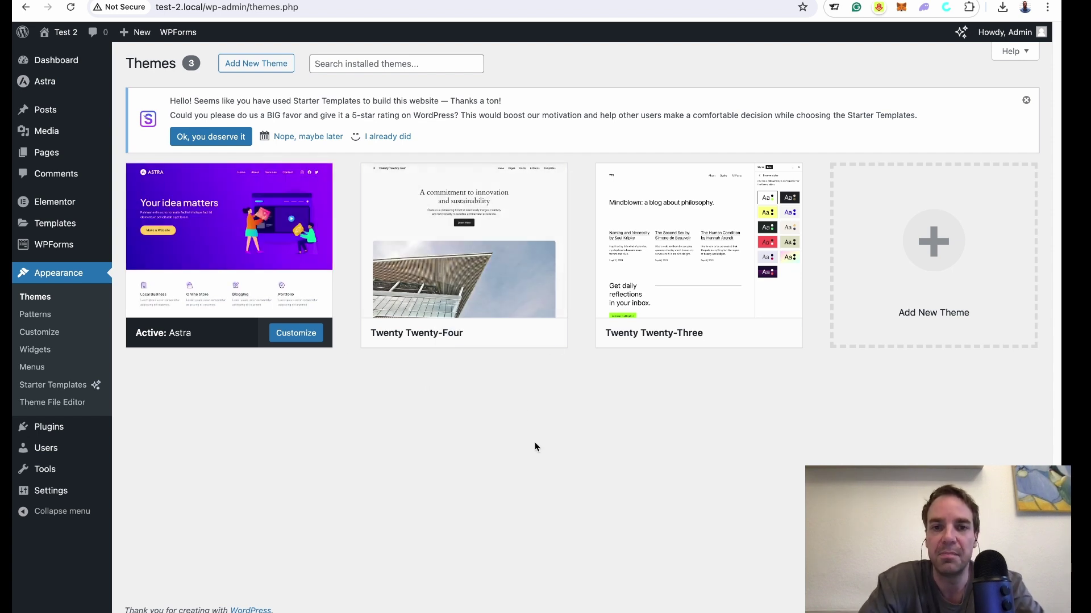
click(493, 306)
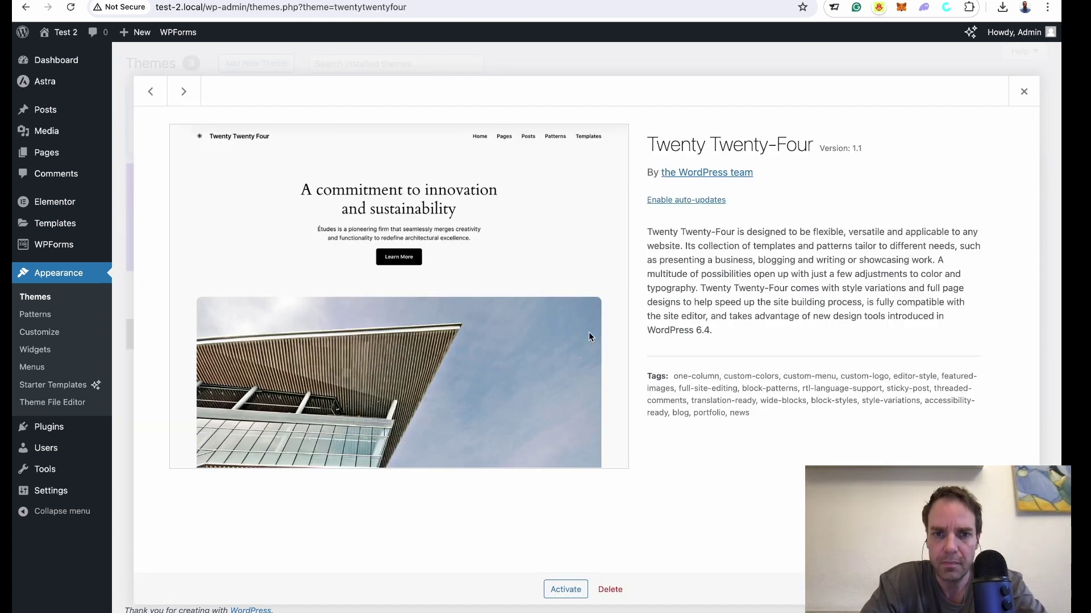
click(610, 589)
click(640, 112)
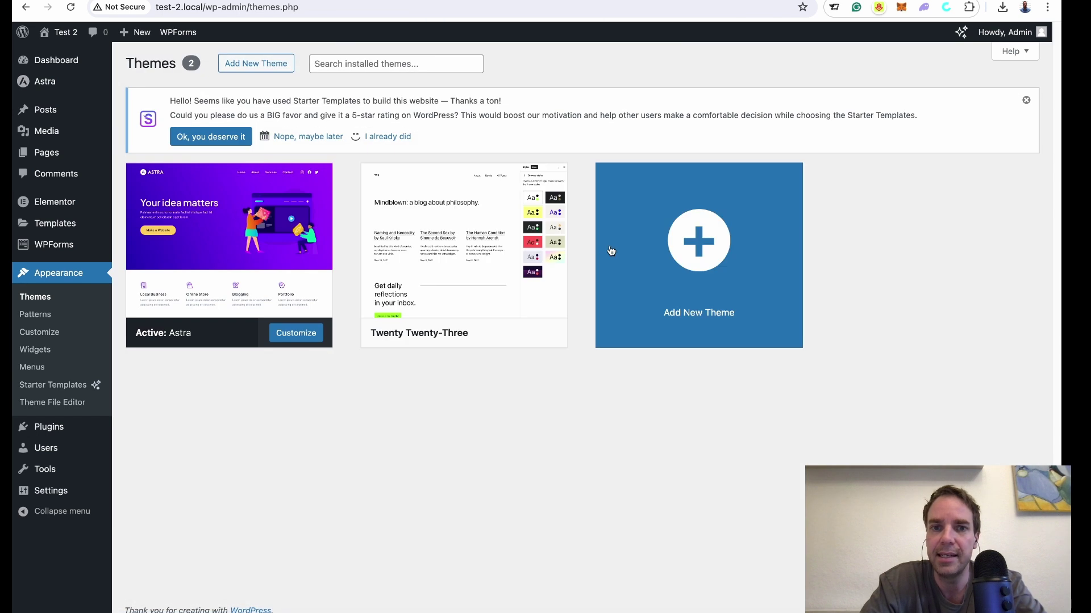
Step: Delete the Twenty Twenty-Three theme and enable auto-updates for Astra
click(535, 296)
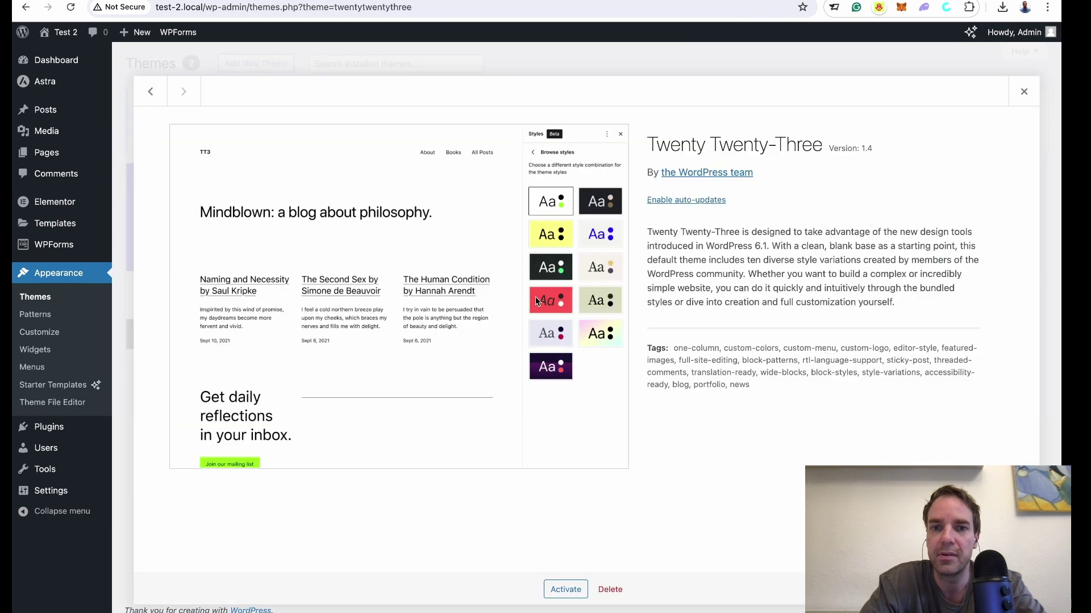
click(609, 589)
click(640, 111)
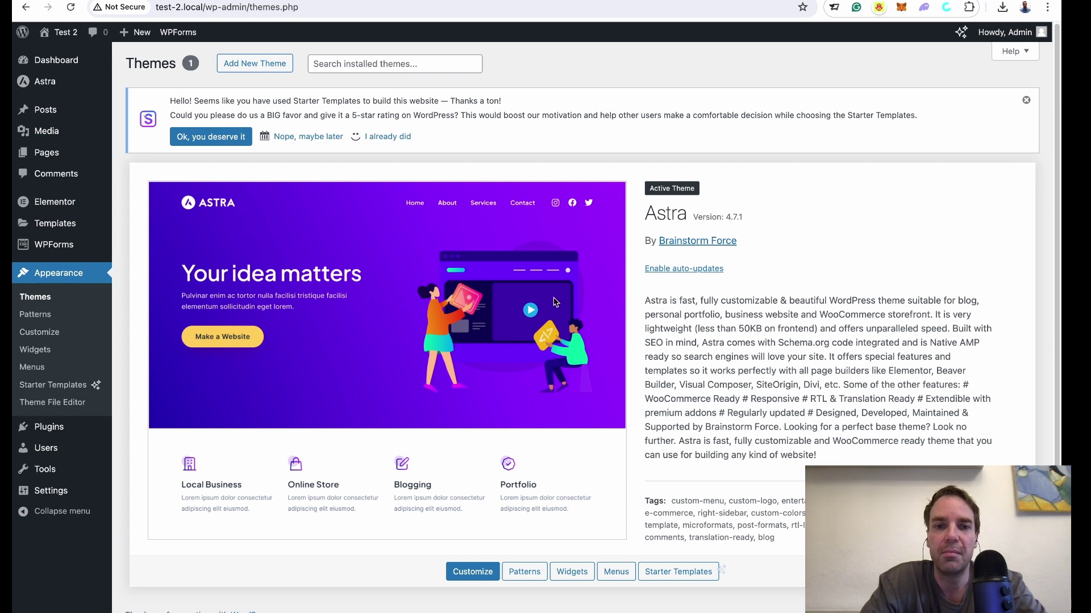
click(679, 271)
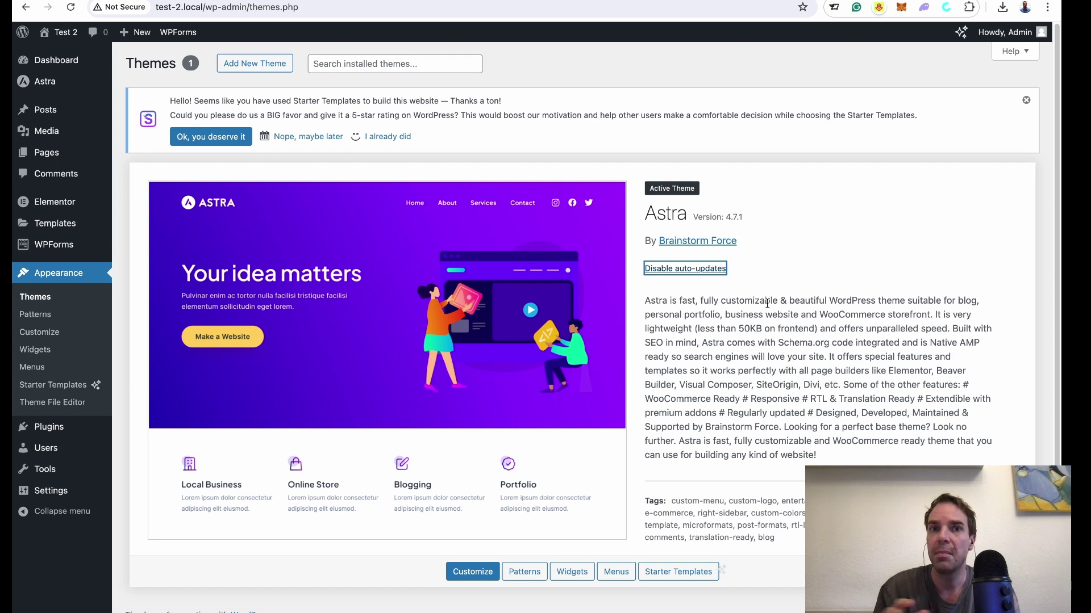
Step: Open the Customizer from the admin bar on the Test 2 site's front end
click(486, 2)
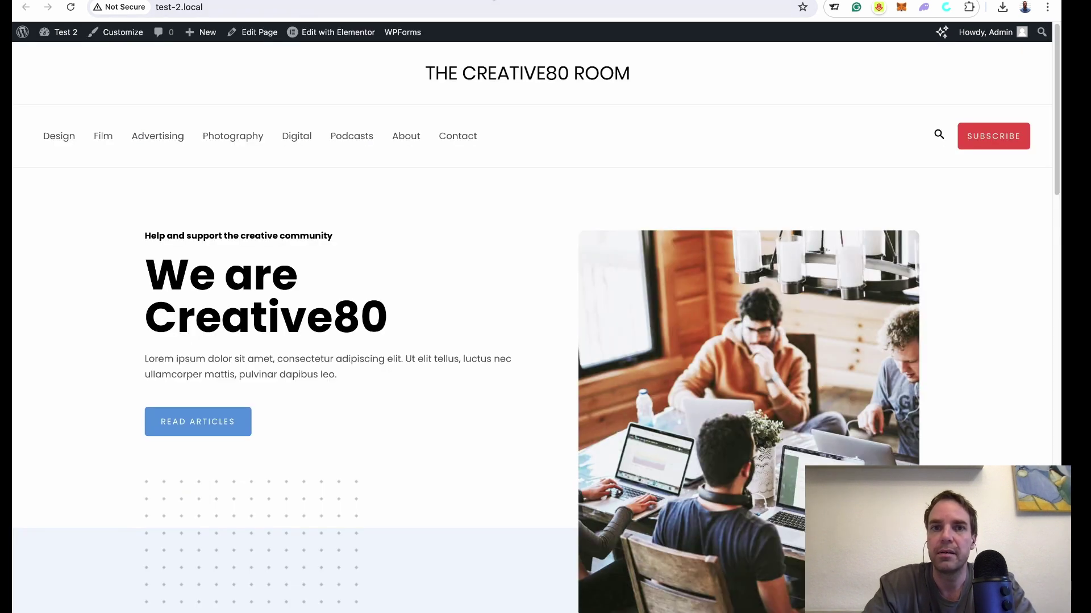
click(121, 37)
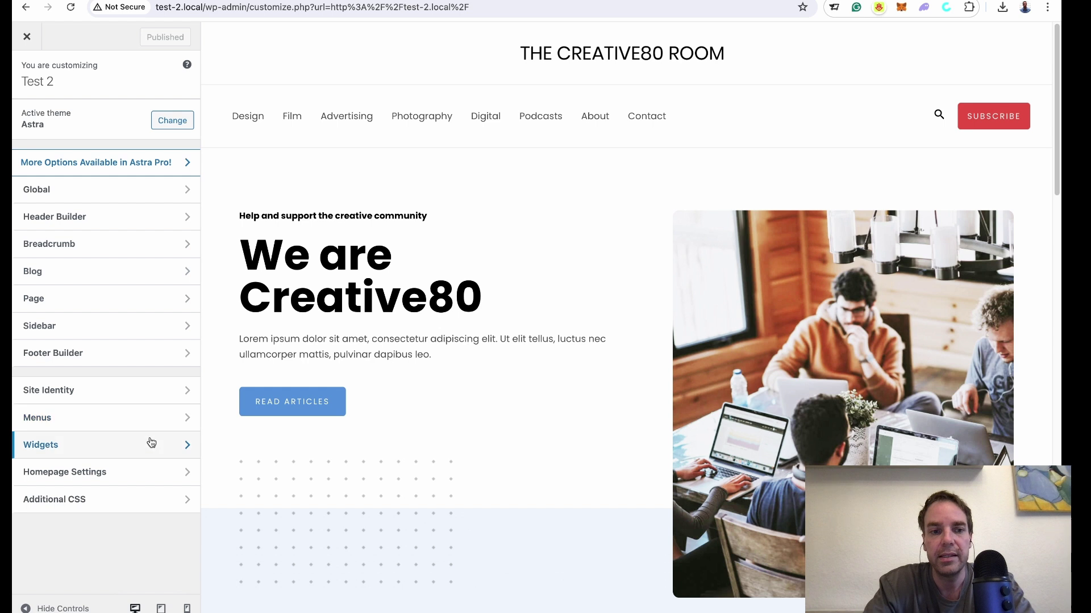
Step: Look over the empty Additional CSS panel, then go back to the Themes page
click(121, 500)
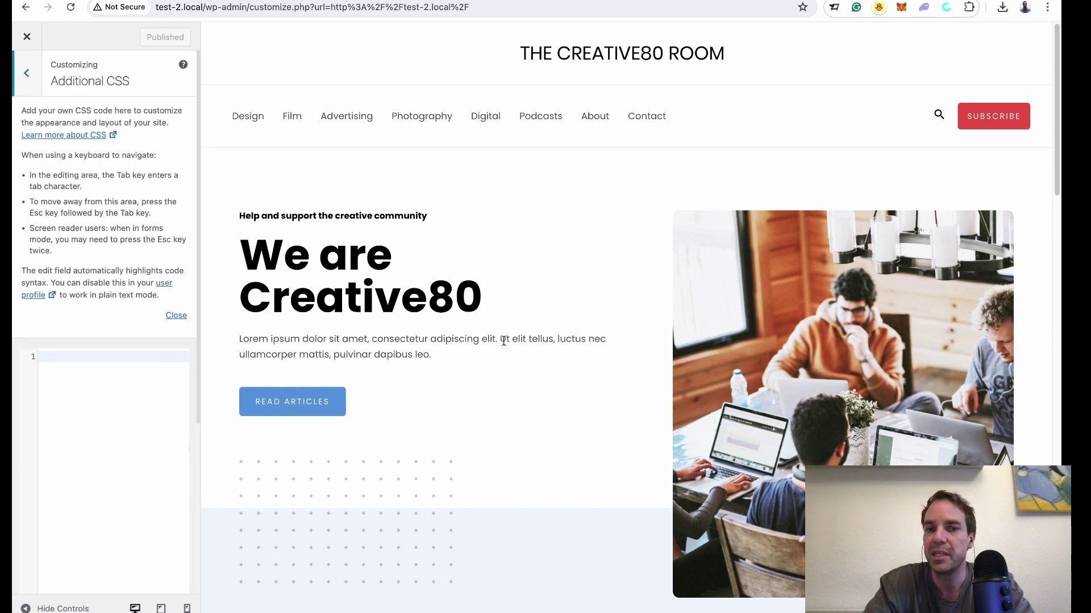
scroll(506, 338, down, 3)
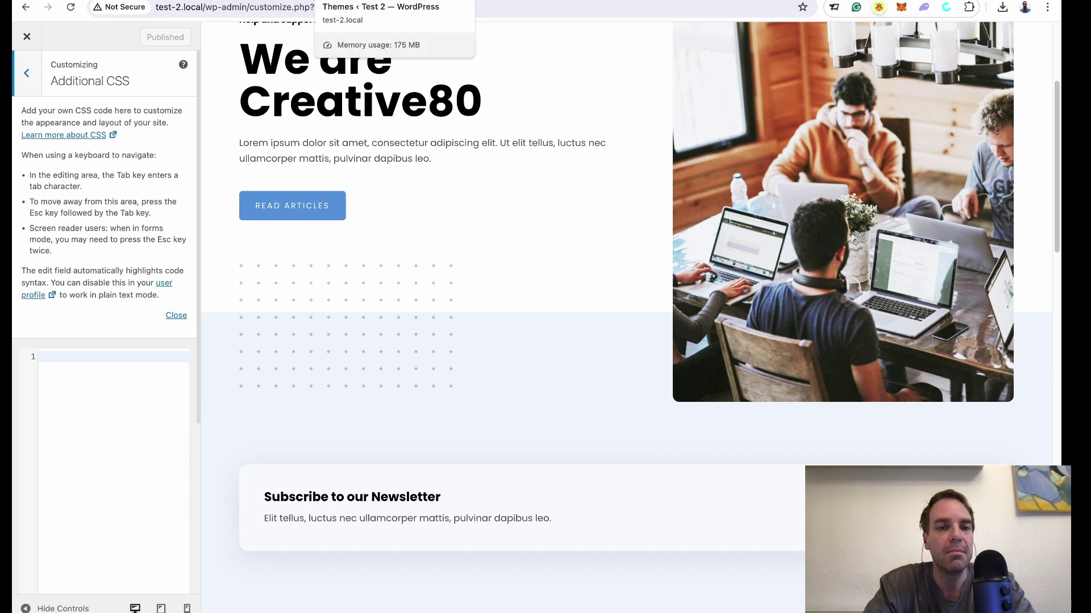
click(369, 0)
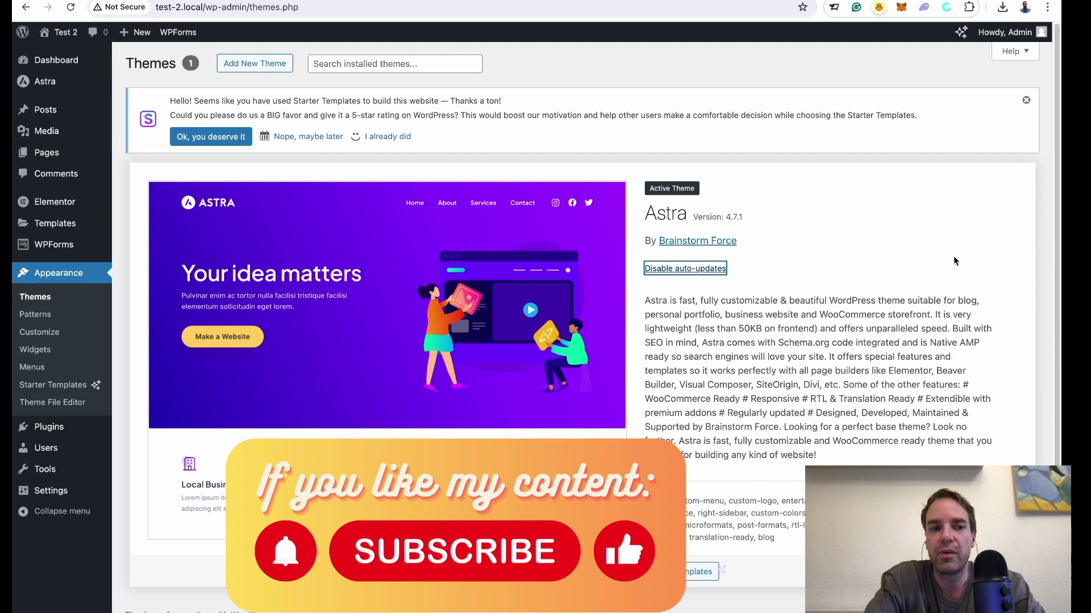
Step: On Add New Plugin, search for 'child theme', correcting the 'chald' typo
mouse_move(64, 432)
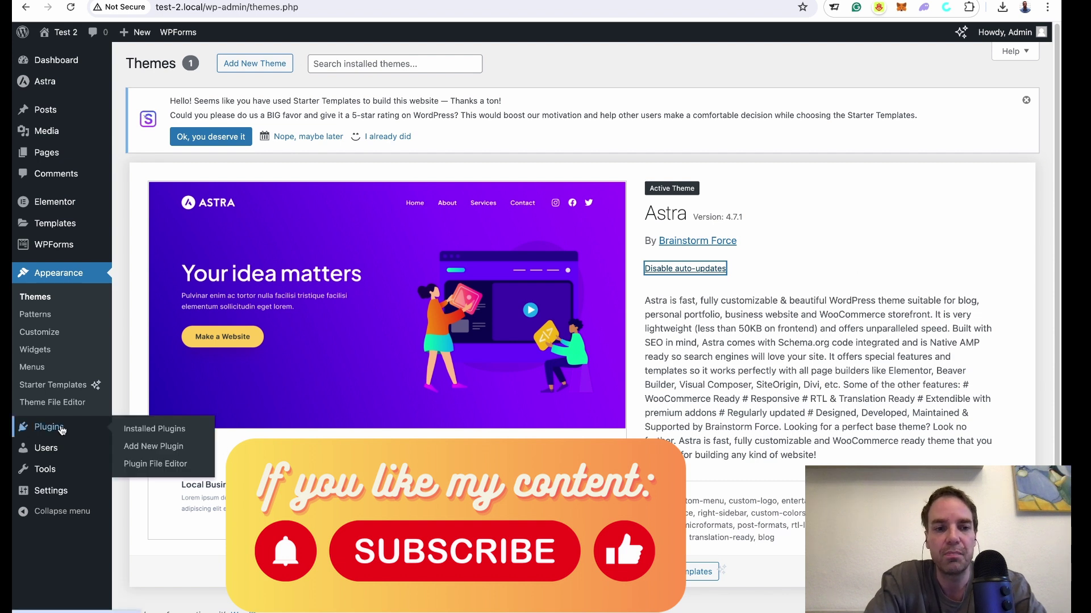
click(153, 449)
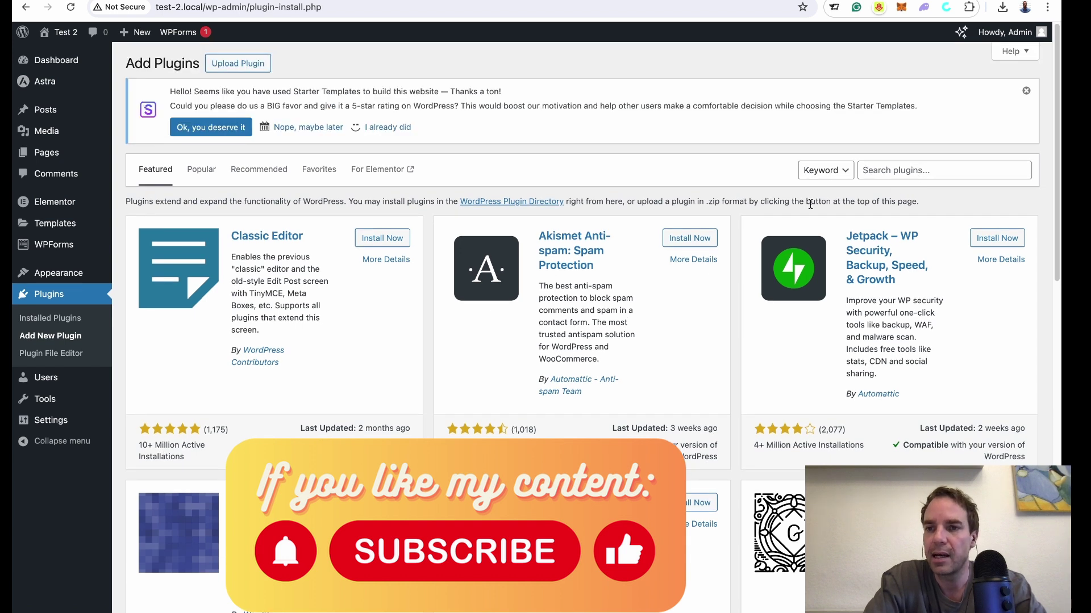
click(896, 171)
text(chal)
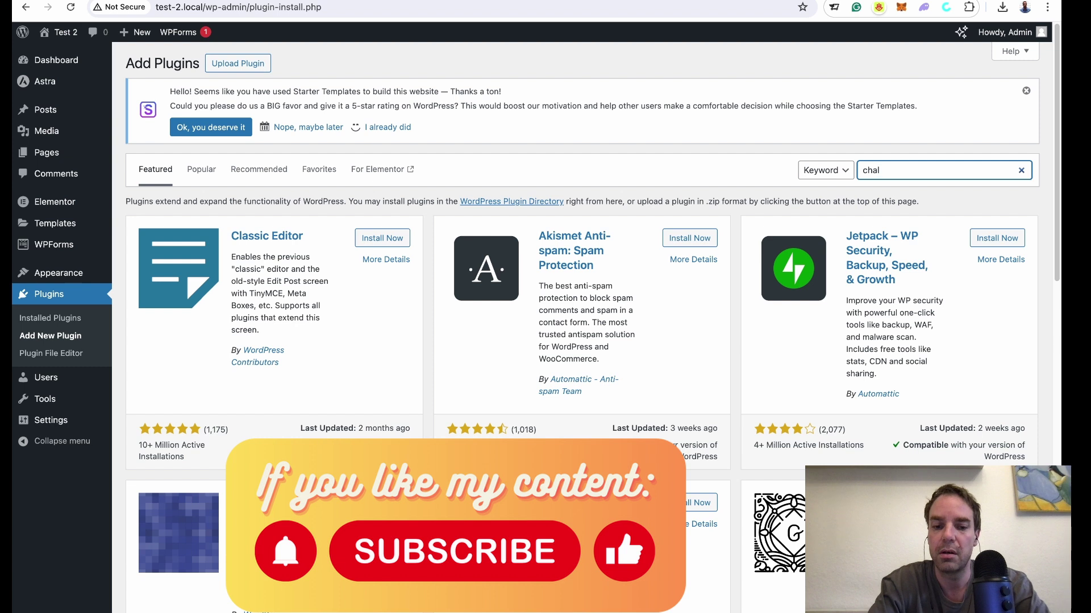
text(d theme)
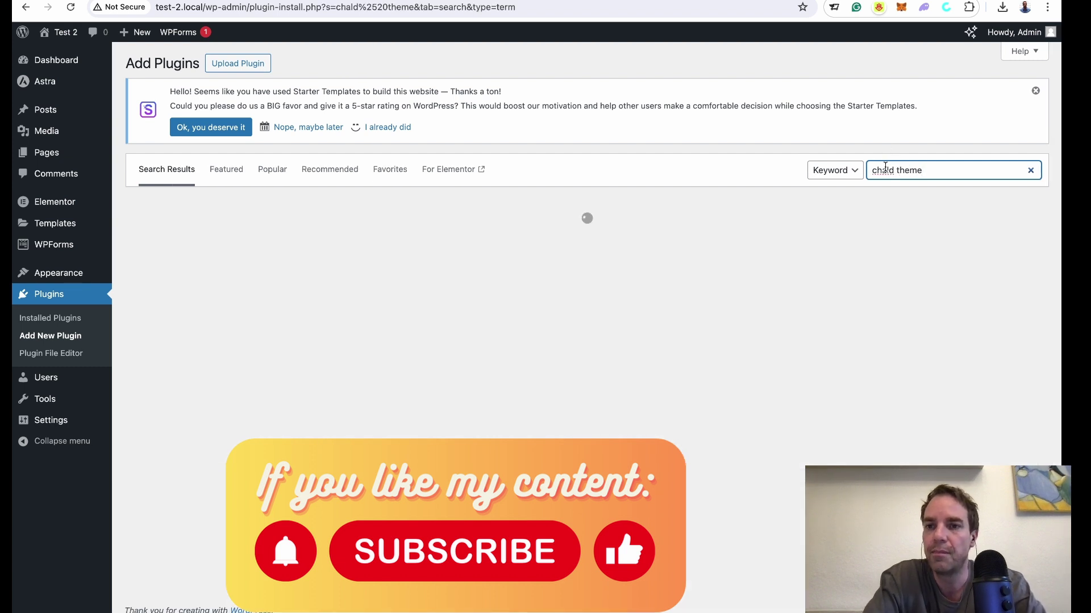
click(885, 170)
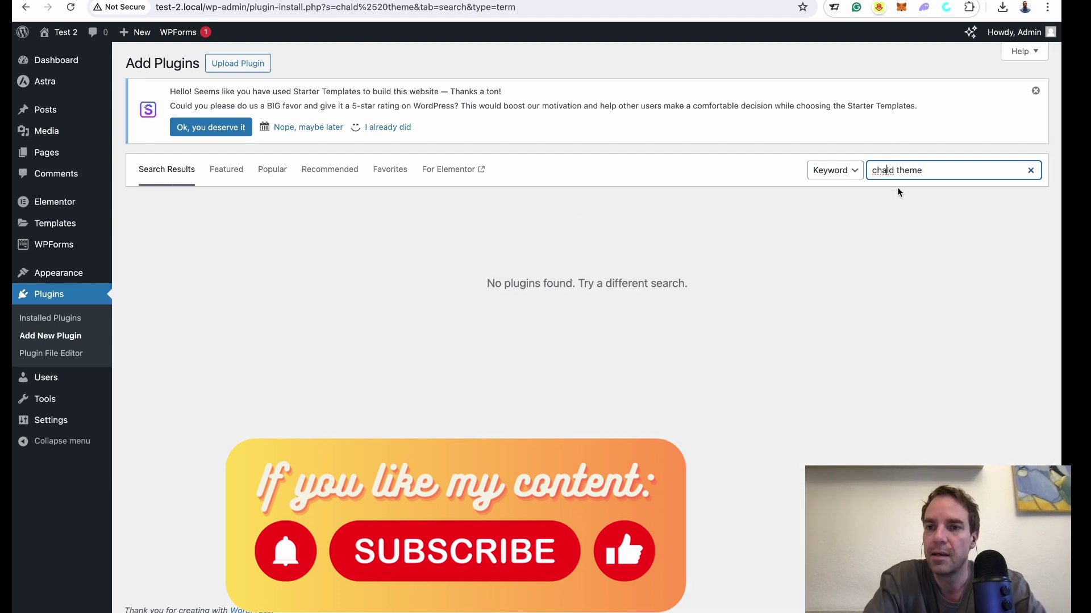
key(BackSpace)
text(i)
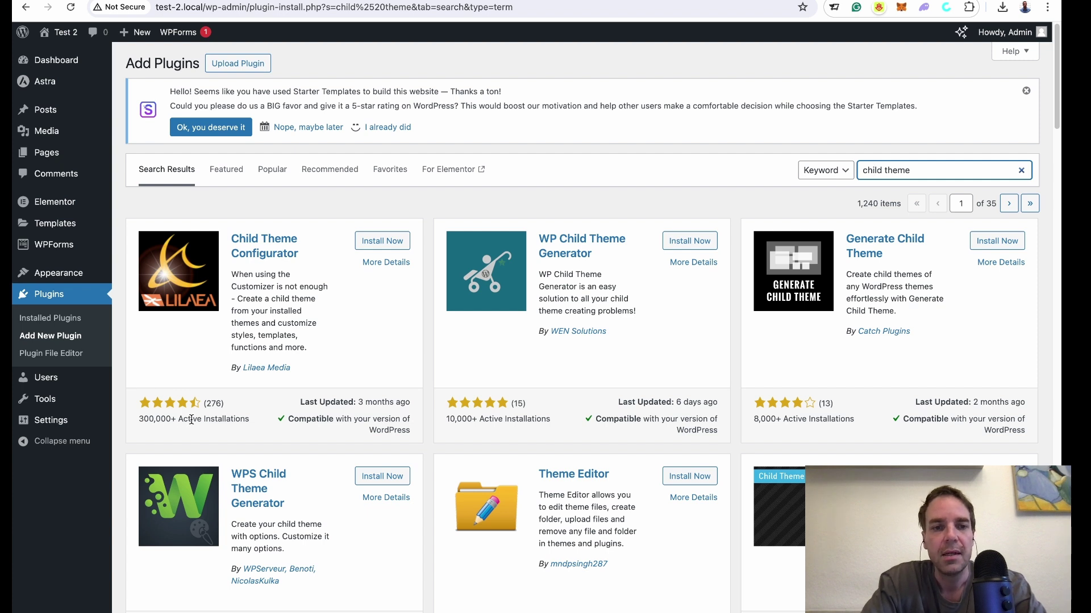
Step: Install and activate Child Theme Configurator, then return to the Dashboard
click(387, 244)
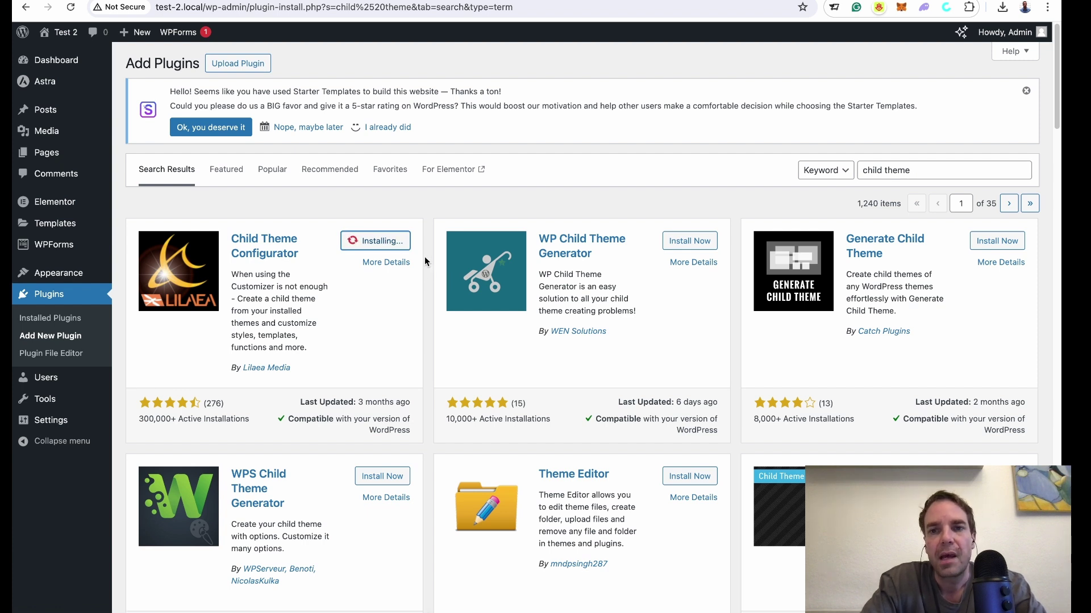
click(407, 242)
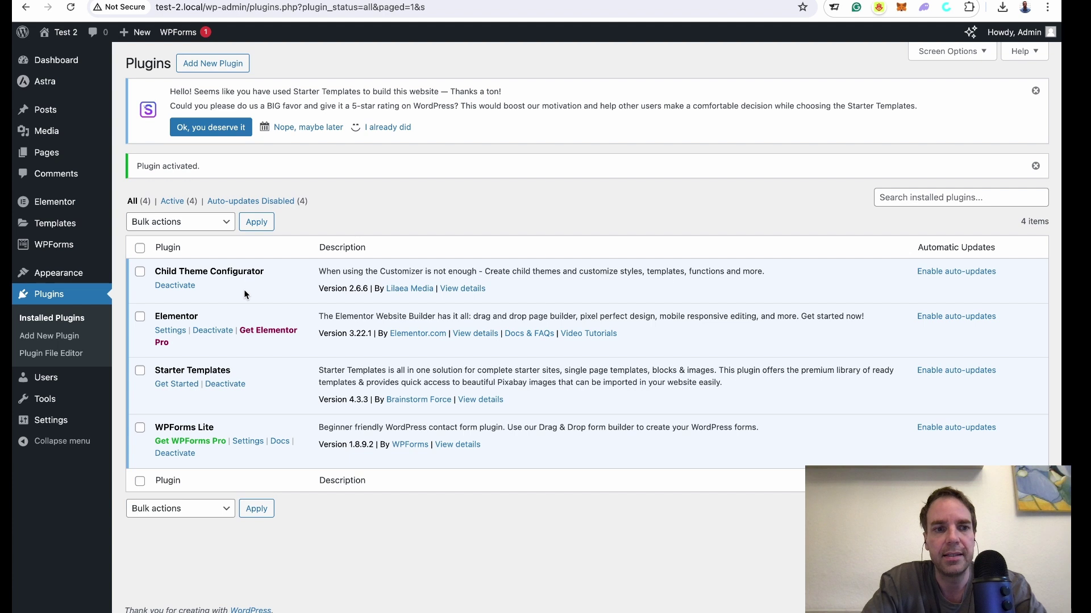
click(52, 63)
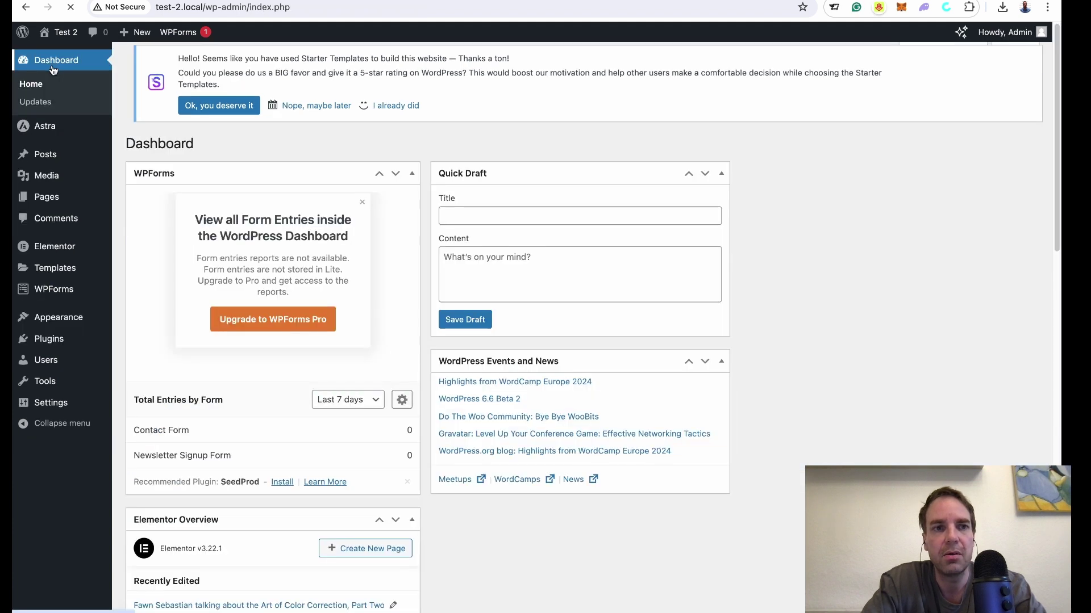
mouse_move(63, 324)
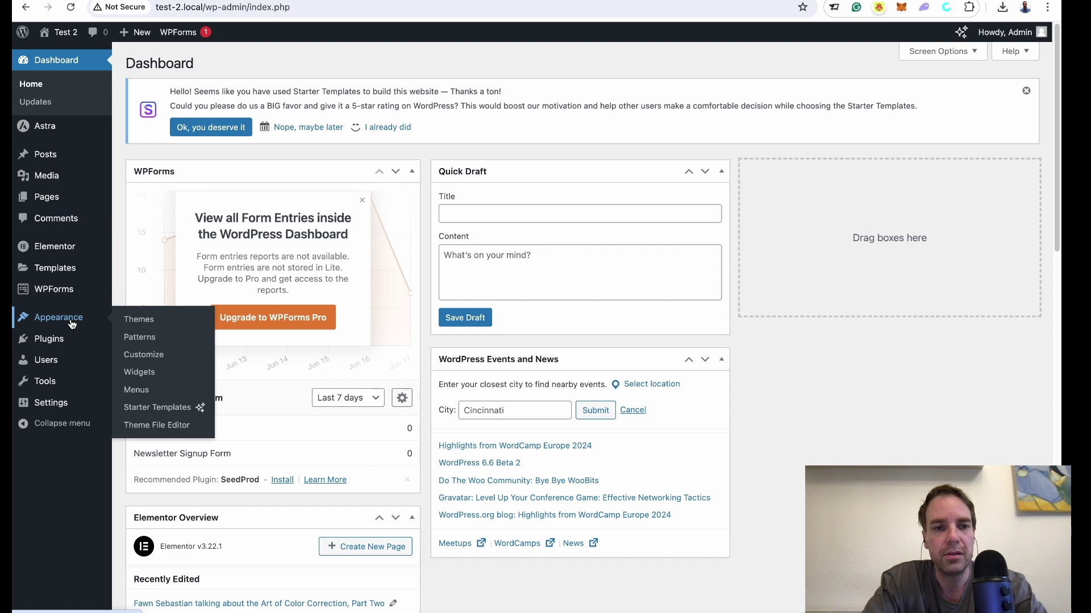
mouse_move(64, 349)
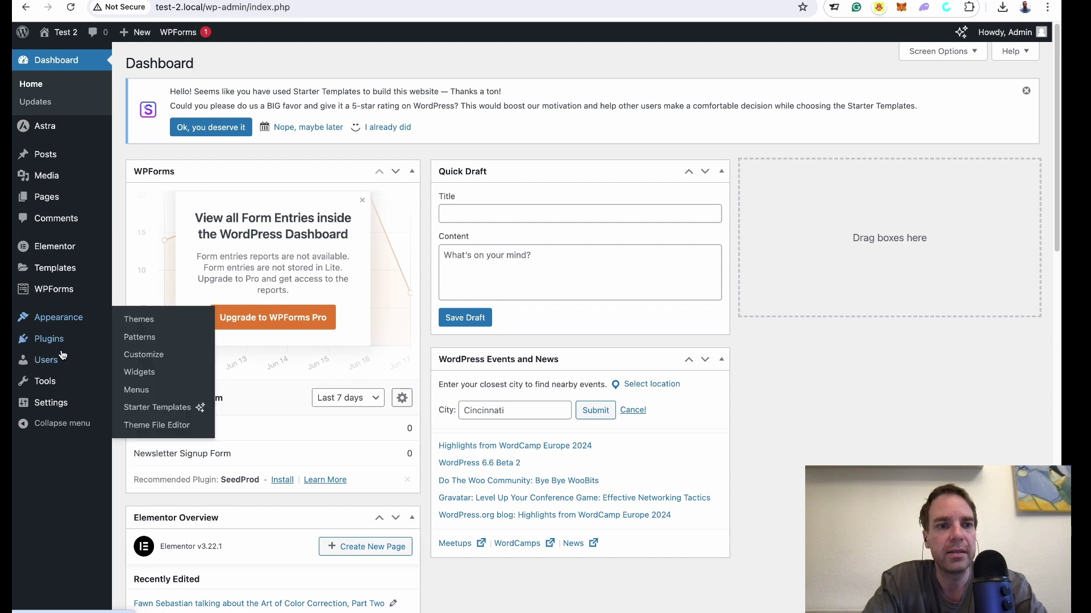
mouse_move(57, 386)
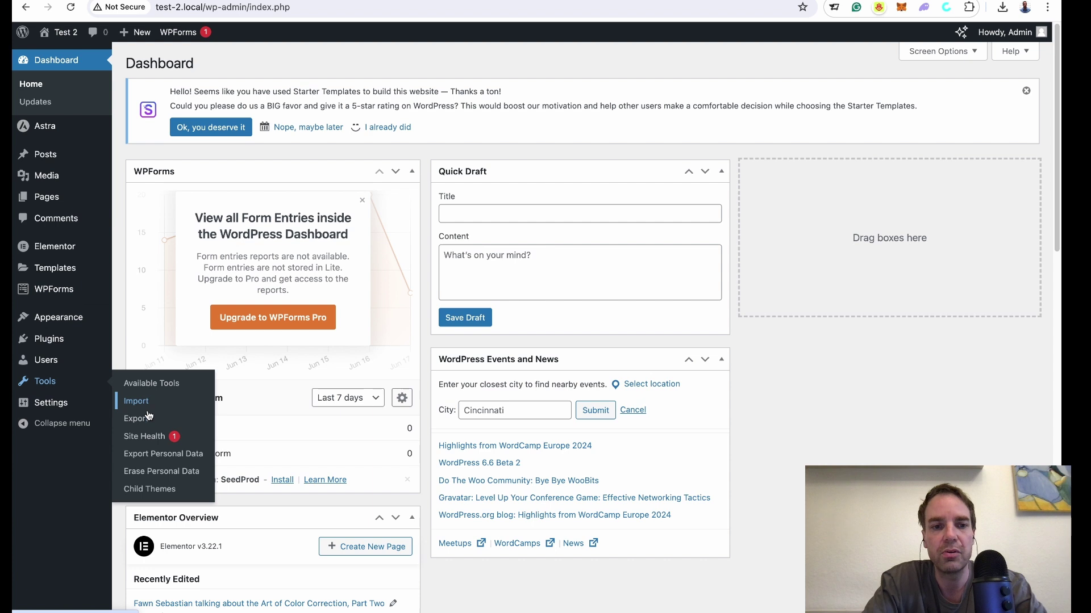
Step: In Tools > Child Themes, analyze Astra as parent and review the astra-child settings
click(150, 489)
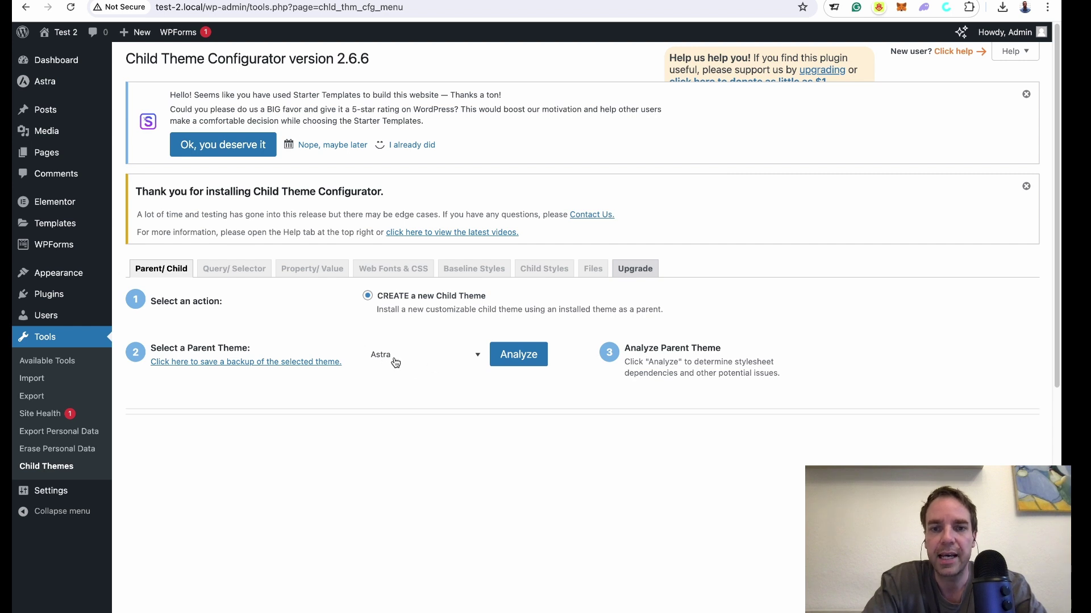
click(535, 362)
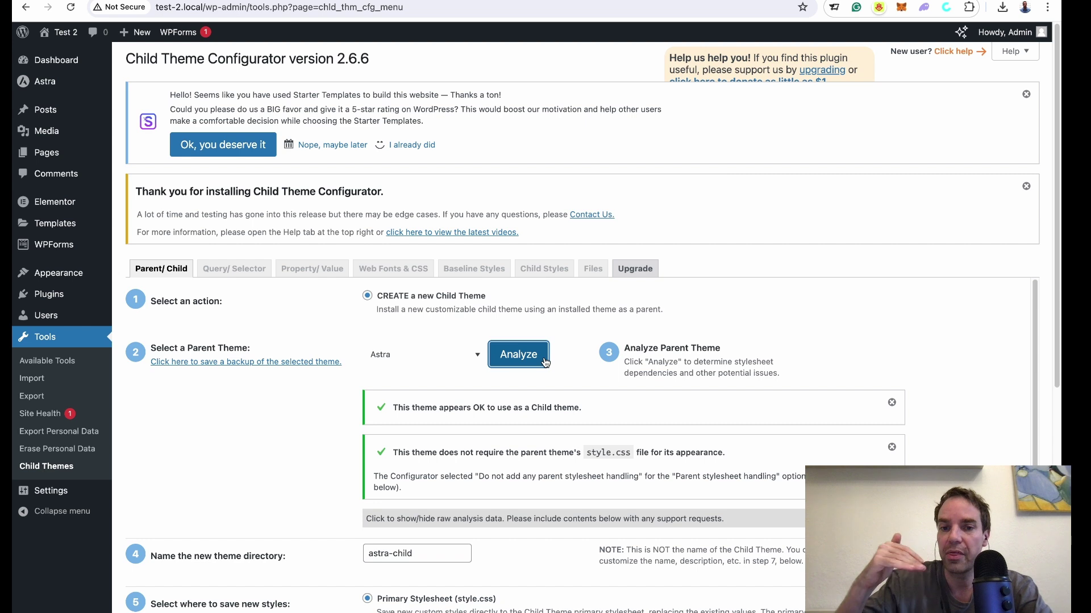
scroll(925, 392, down, 2)
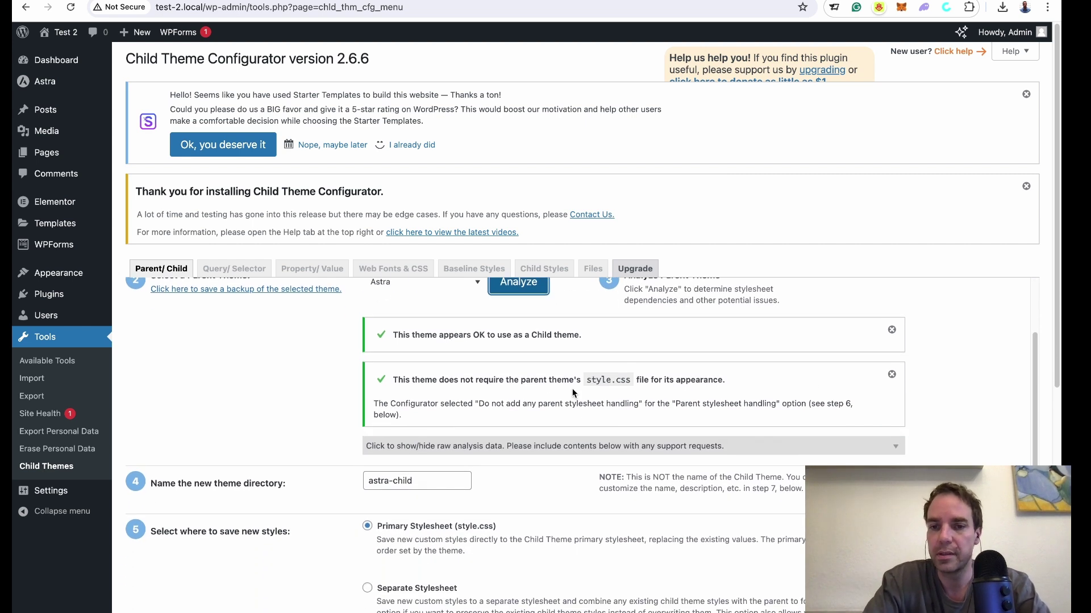
scroll(912, 400, down, 2)
scroll(915, 404, down, 10)
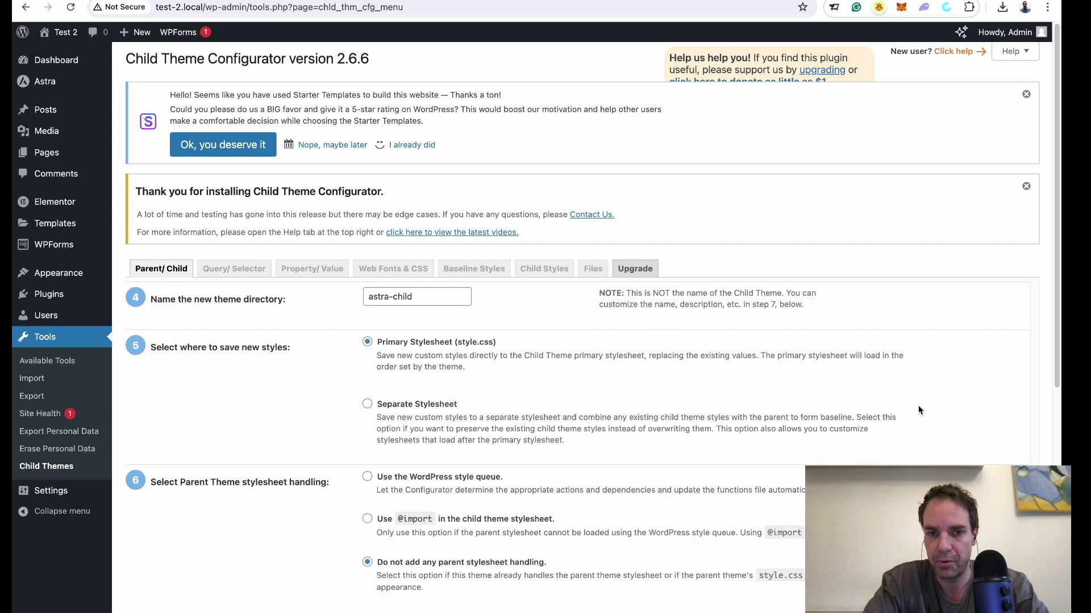
scroll(397, 284, up, 5)
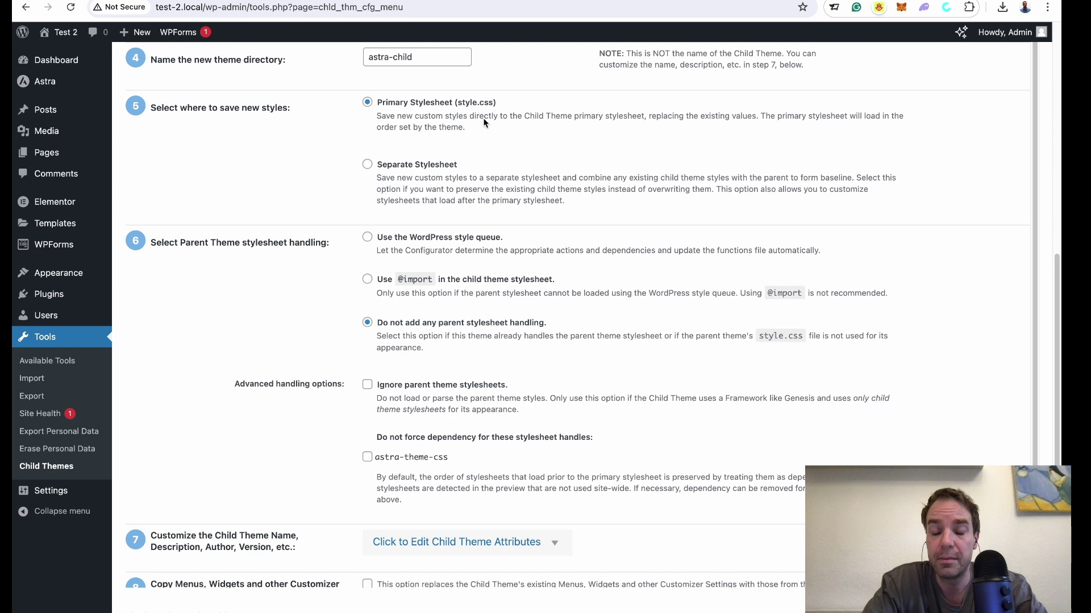
scroll(495, 111, down, 5)
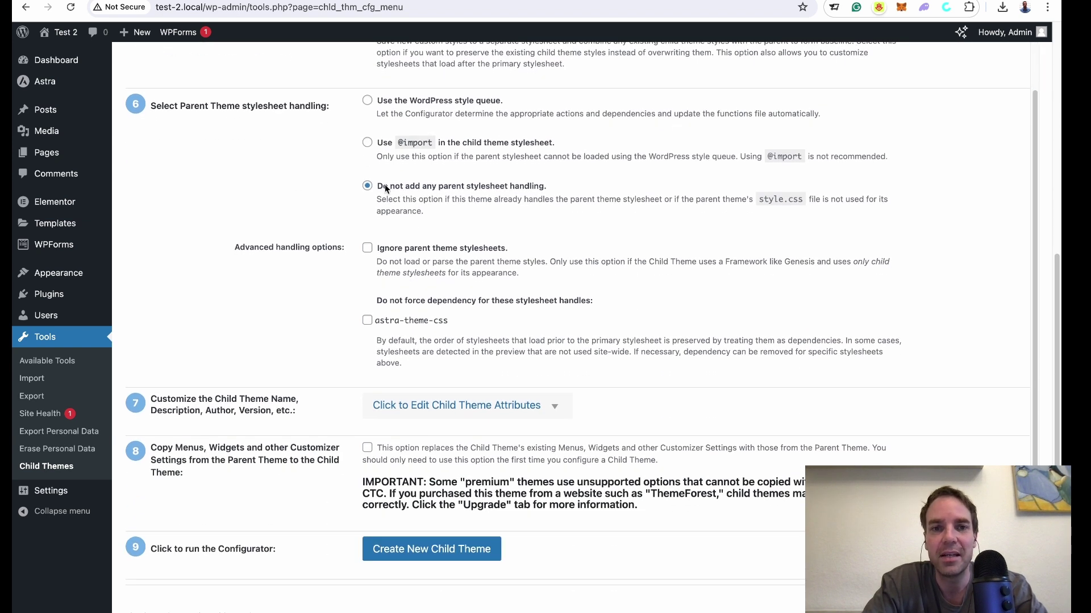
scroll(509, 199, down, 1)
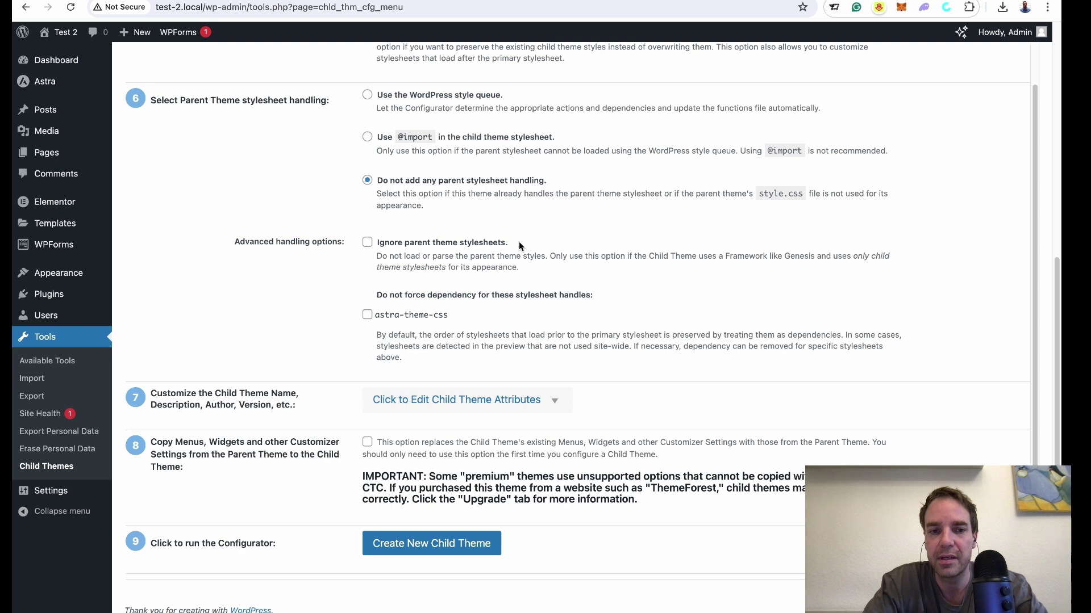
Step: Create the Astra Child theme and review the success message and settings
click(389, 551)
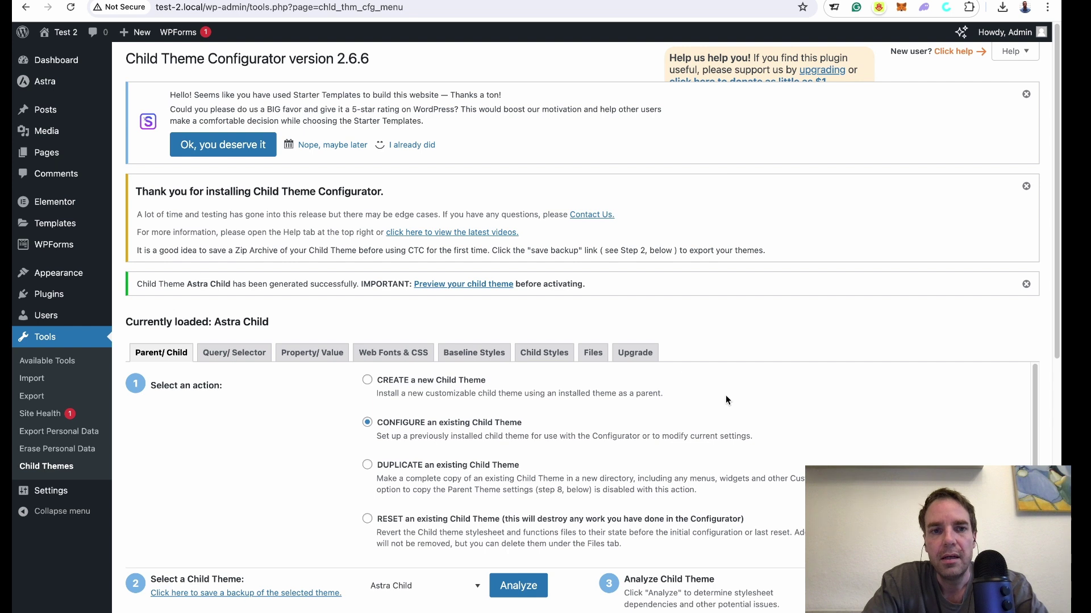
scroll(725, 400, down, 3)
scroll(725, 397, down, 10)
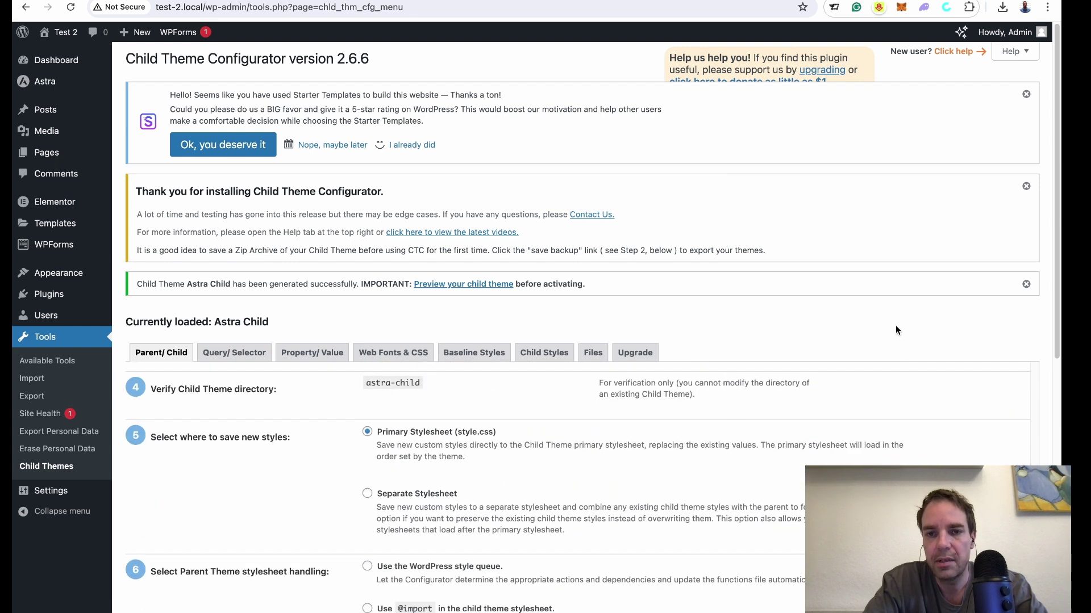
scroll(1006, 335, down, 6)
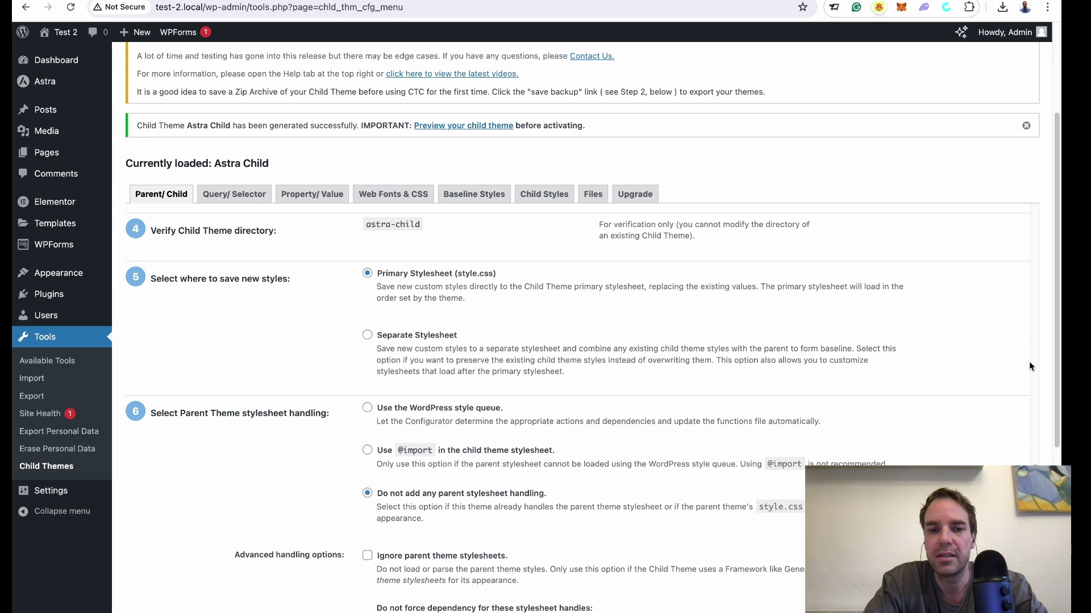
scroll(1029, 366, down, 10)
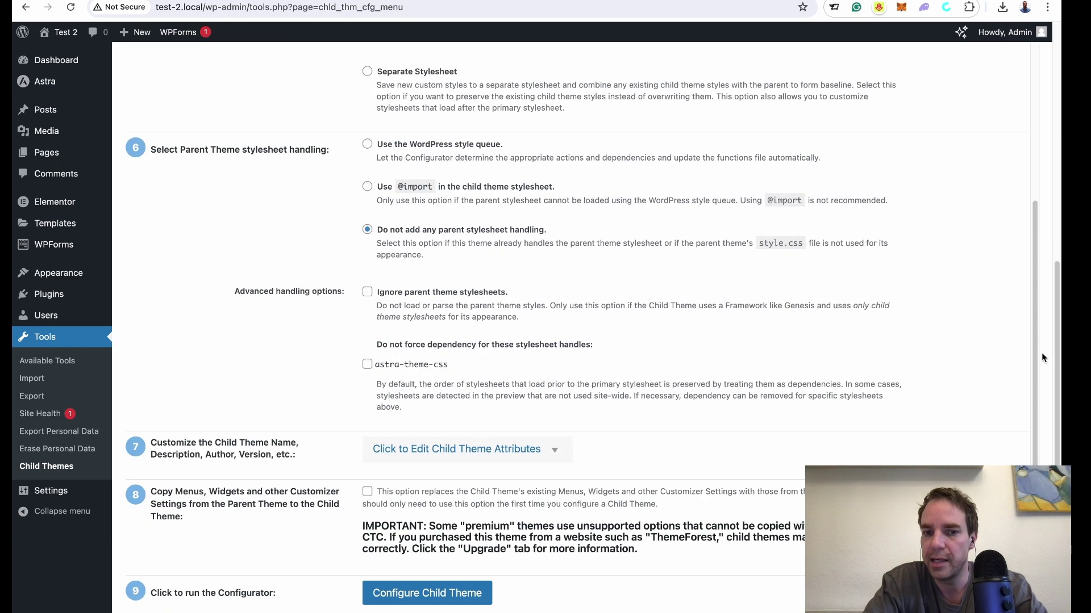
scroll(1041, 356, down, 2)
scroll(985, 355, up, 15)
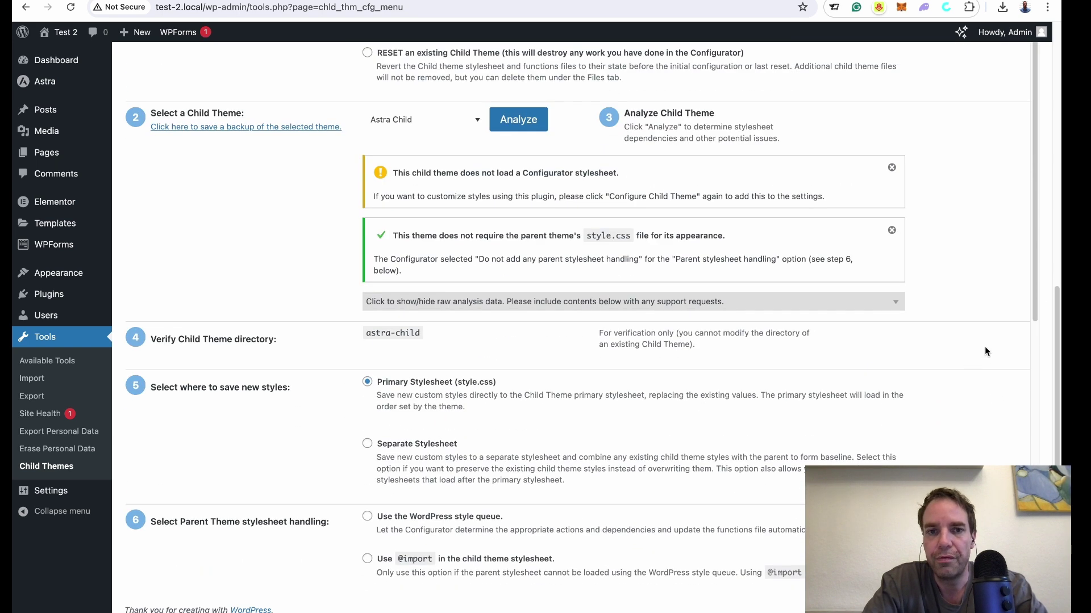
scroll(986, 351, up, 3)
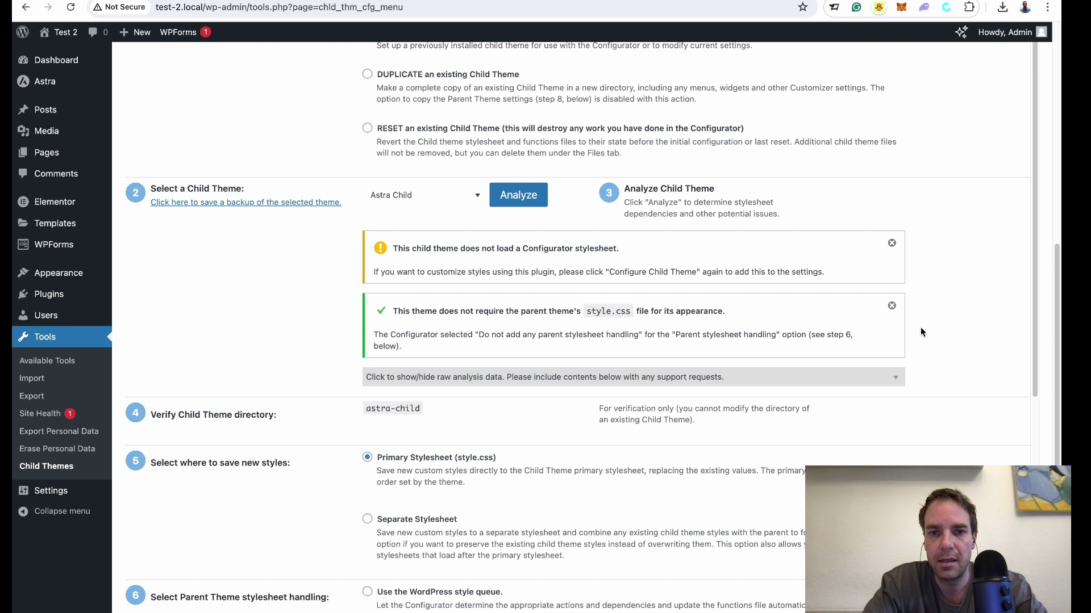
scroll(921, 332, up, 15)
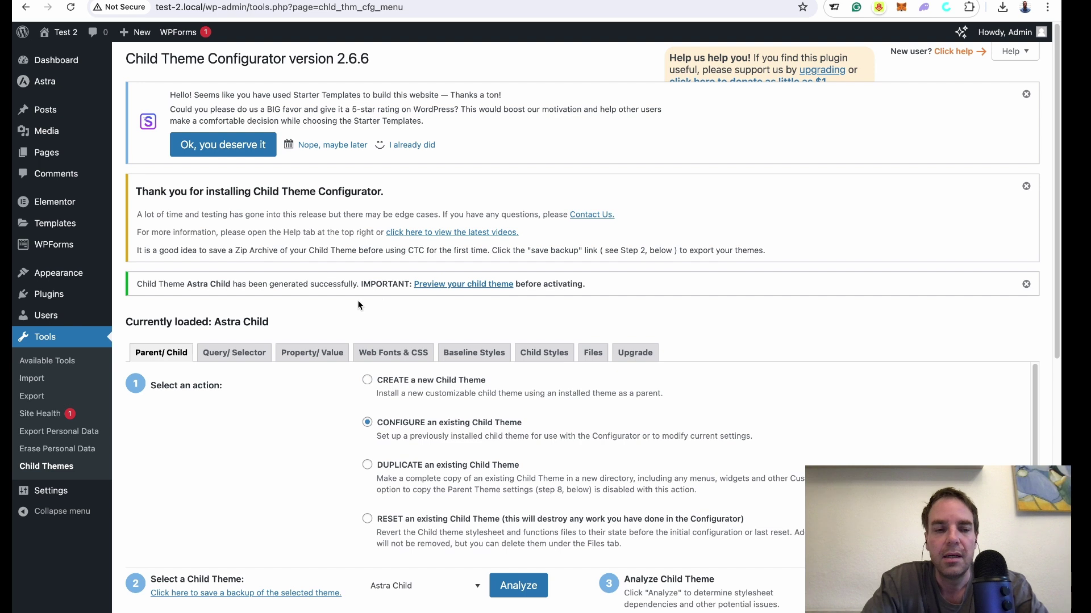
Step: Activate Astra Child from Appearance > Themes
mouse_move(62, 284)
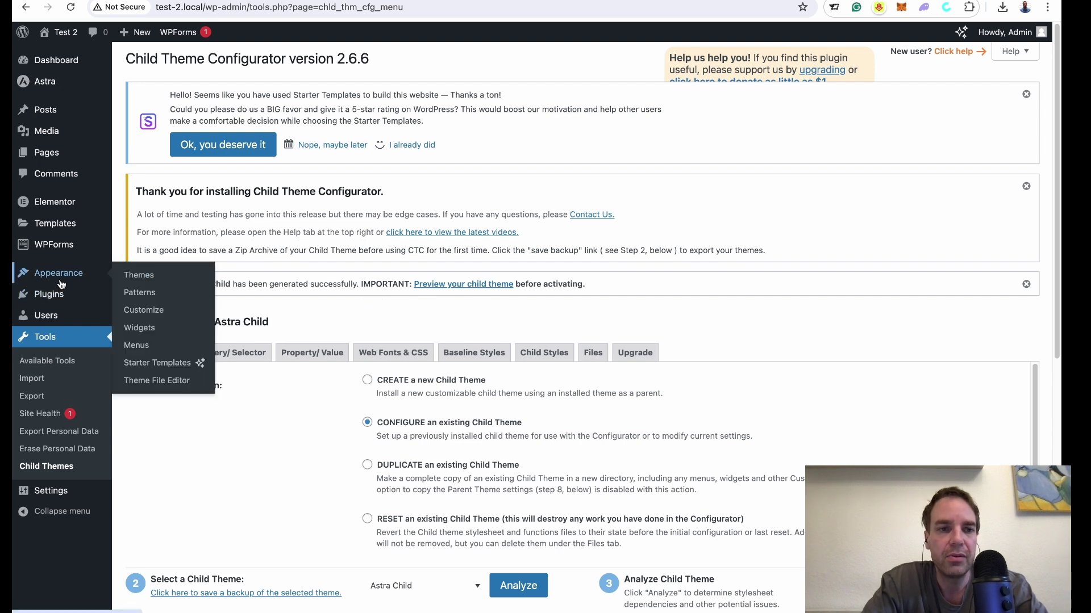
click(143, 279)
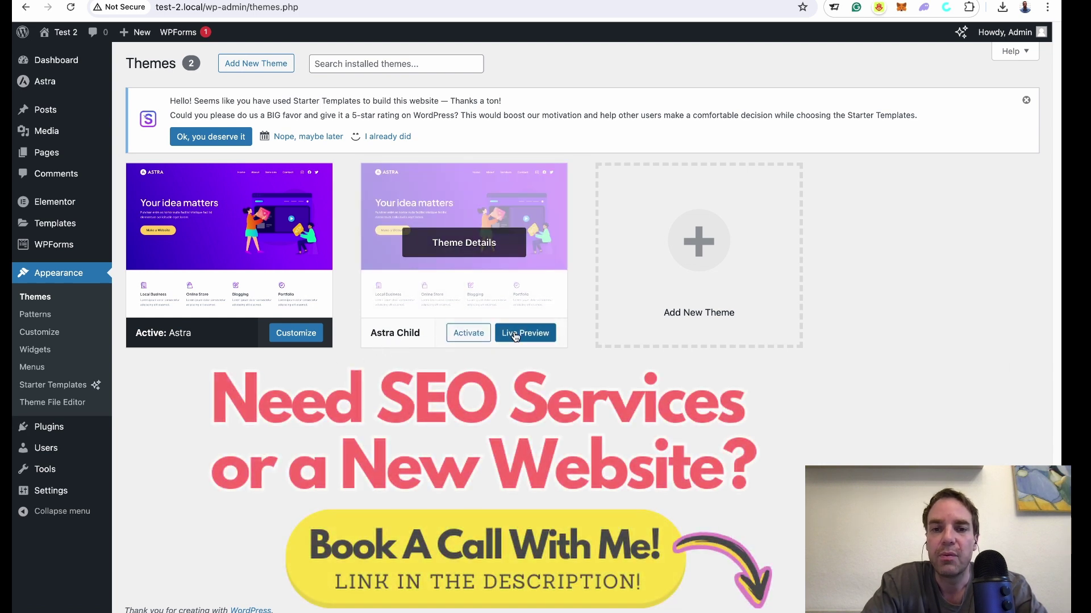
click(469, 337)
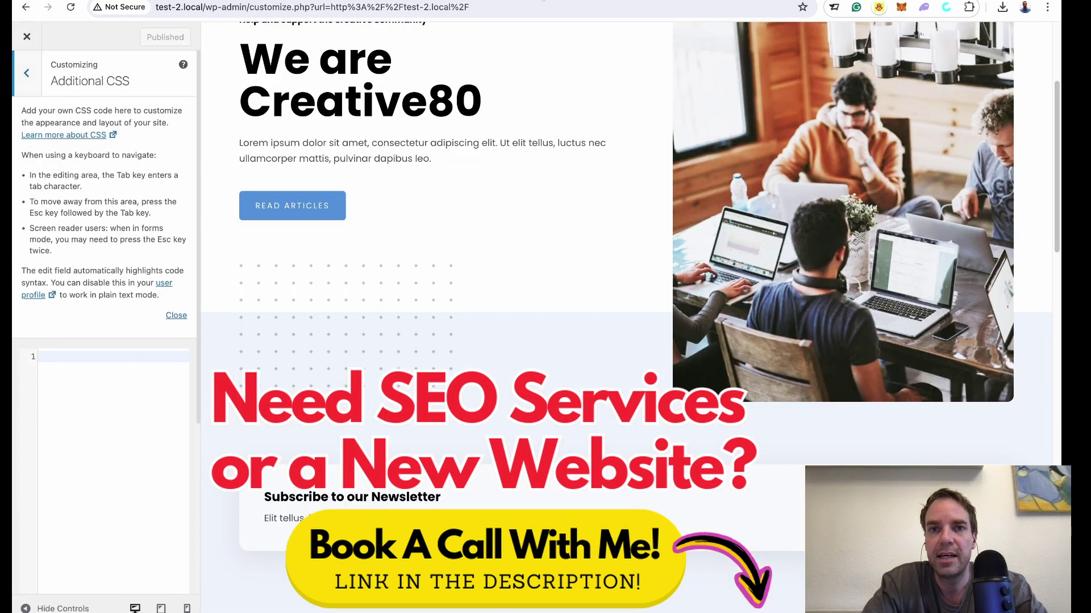
Step: Exit the Customizer with the X in its top-left corner
click(24, 39)
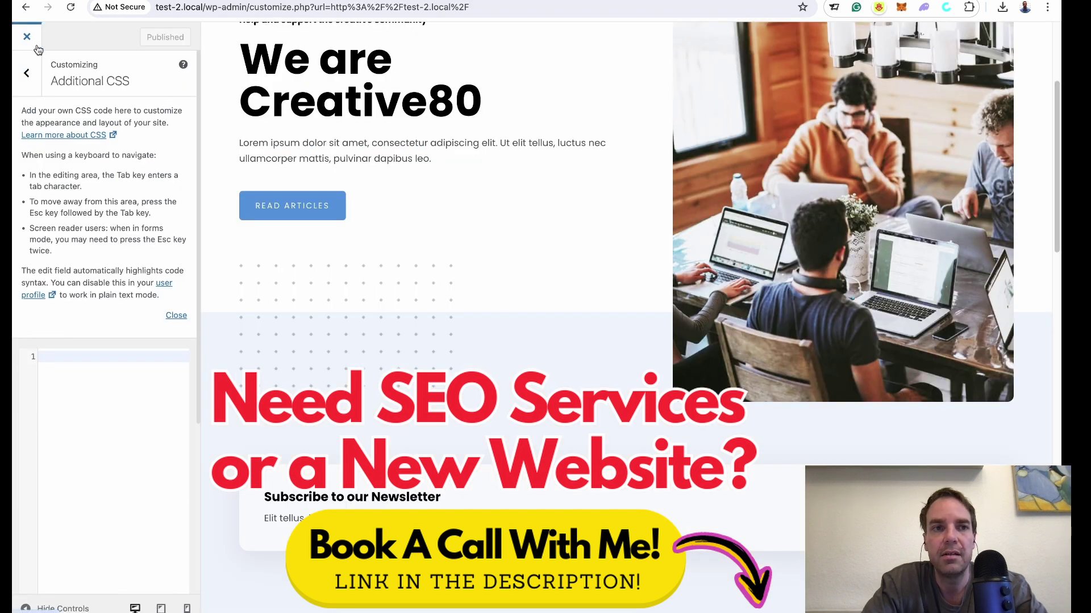